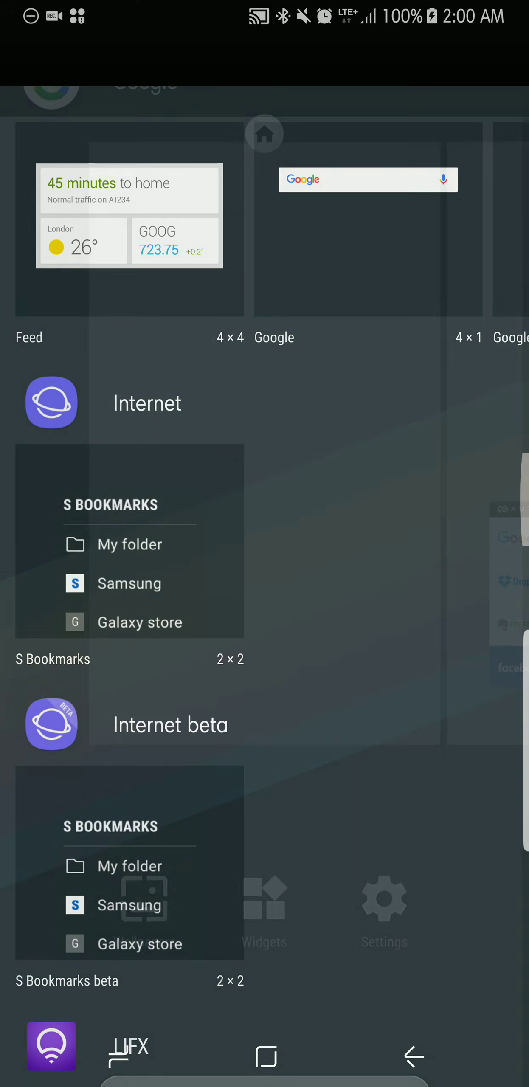
{"action": "scroll", "coordinate": [265, 544], "scroll_direction": "up", "scroll_amount": 10}
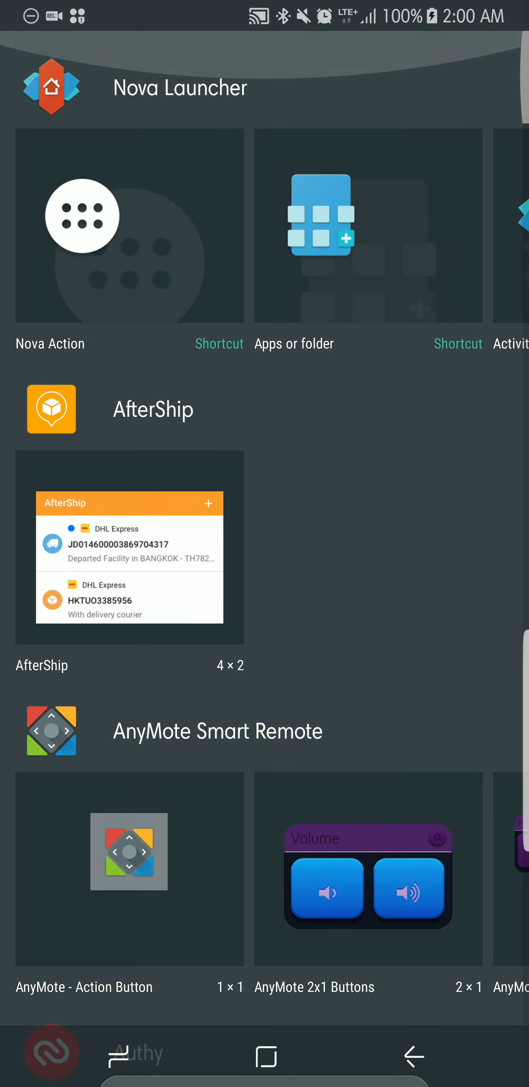
Step: Swipe Nova Launcher's widget row left to reveal and open Activities
{"action": "left_click_drag", "start_coordinate": [424, 229], "coordinate": [127, 229]}
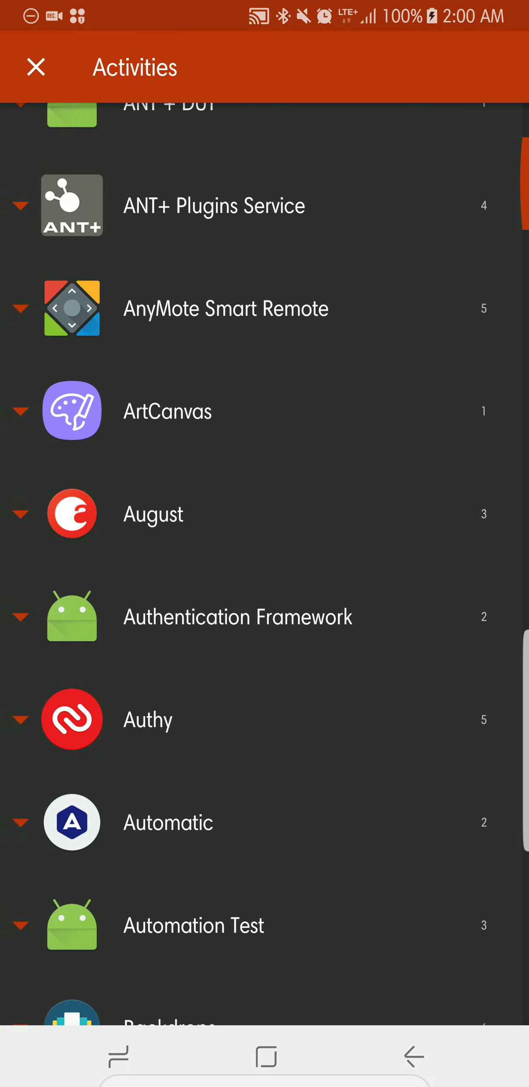
{"action": "scroll", "coordinate": [264, 561], "scroll_direction": "down", "scroll_amount": 5}
{"action": "scroll", "coordinate": [264, 561], "scroll_direction": "down", "scroll_amount": 5}
{"action": "scroll", "coordinate": [265, 561], "scroll_direction": "down", "scroll_amount": 3}
{"action": "scroll", "coordinate": [264, 560], "scroll_direction": "down", "scroll_amount": 3}
{"action": "scroll", "coordinate": [265, 561], "scroll_direction": "down", "scroll_amount": 5}
{"action": "scroll", "coordinate": [265, 560], "scroll_direction": "down", "scroll_amount": 5}
{"action": "scroll", "coordinate": [264, 561], "scroll_direction": "down", "scroll_amount": 5}
{"action": "scroll", "coordinate": [265, 561], "scroll_direction": "down", "scroll_amount": 5}
{"action": "scroll", "coordinate": [264, 561], "scroll_direction": "down", "scroll_amount": 2}
{"action": "scroll", "coordinate": [265, 561], "scroll_direction": "down", "scroll_amount": 8}
{"action": "scroll", "coordinate": [265, 560], "scroll_direction": "down", "scroll_amount": 3}
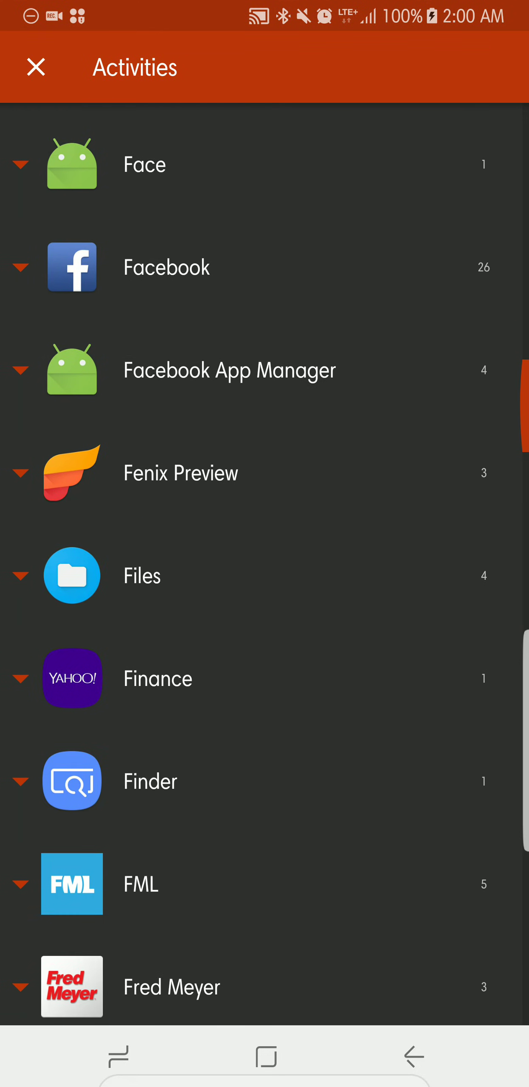
{"action": "scroll", "coordinate": [265, 561], "scroll_direction": "down", "scroll_amount": 4}
{"action": "scroll", "coordinate": [264, 561], "scroll_direction": "down", "scroll_amount": 1}
{"action": "scroll", "coordinate": [264, 561], "scroll_direction": "down", "scroll_amount": 4}
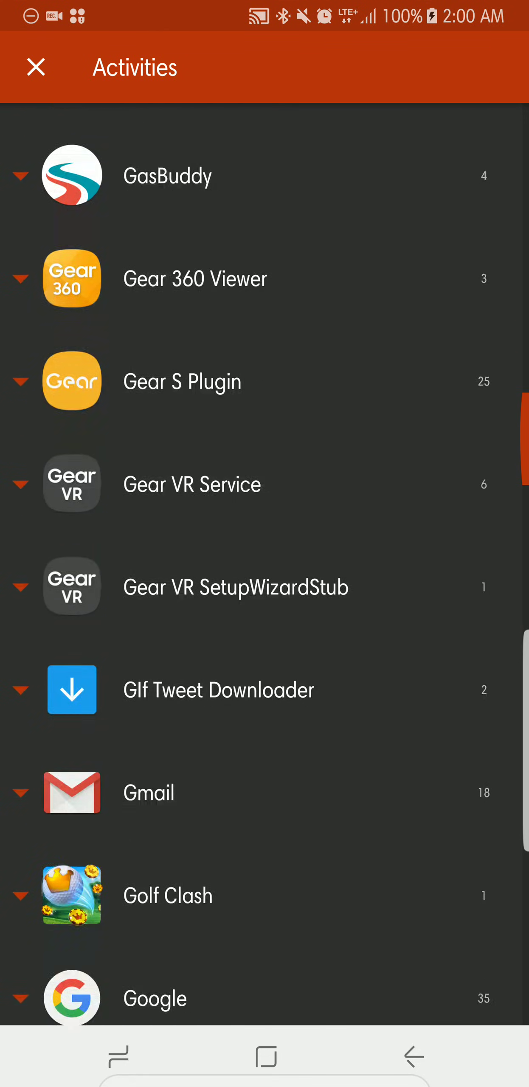
{"action": "scroll", "coordinate": [264, 560], "scroll_direction": "down", "scroll_amount": 6}
{"action": "scroll", "coordinate": [265, 561], "scroll_direction": "down", "scroll_amount": 5}
{"action": "scroll", "coordinate": [264, 561], "scroll_direction": "down", "scroll_amount": 8}
{"action": "scroll", "coordinate": [265, 560], "scroll_direction": "down", "scroll_amount": 1}
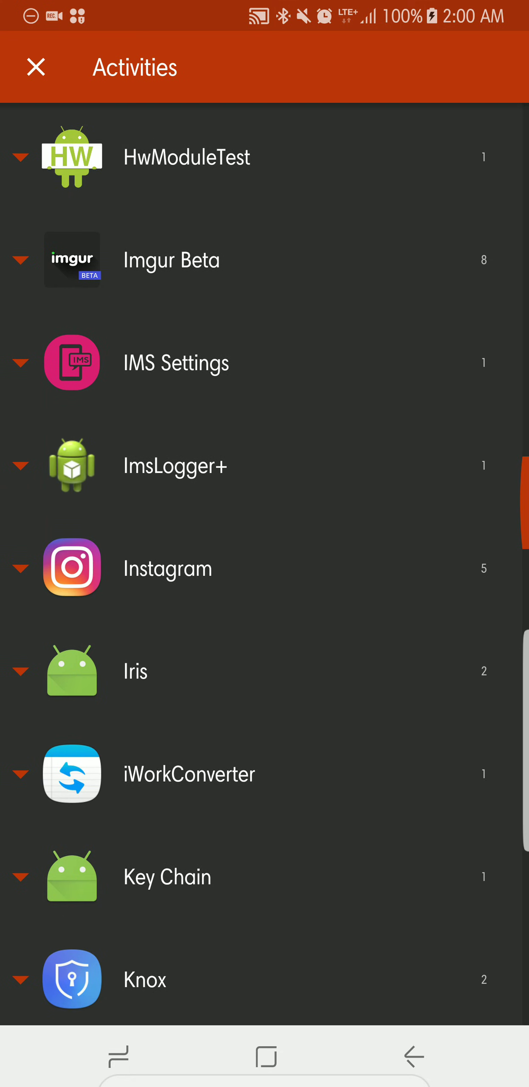
Step: Expand the IMS Settings entry and launch its hidden settings activity
{"action": "left_click", "coordinate": [175, 363]}
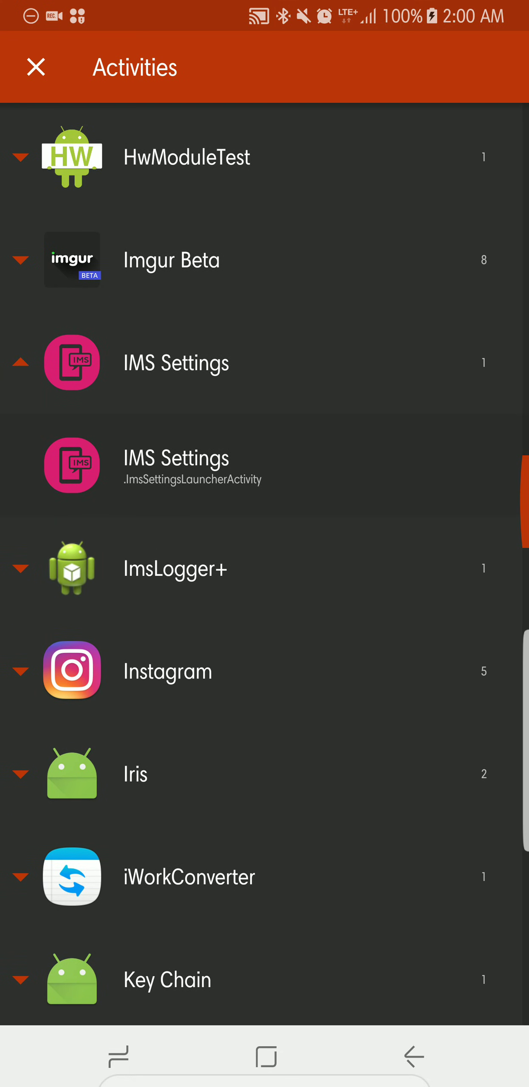
{"action": "left_click", "coordinate": [192, 466]}
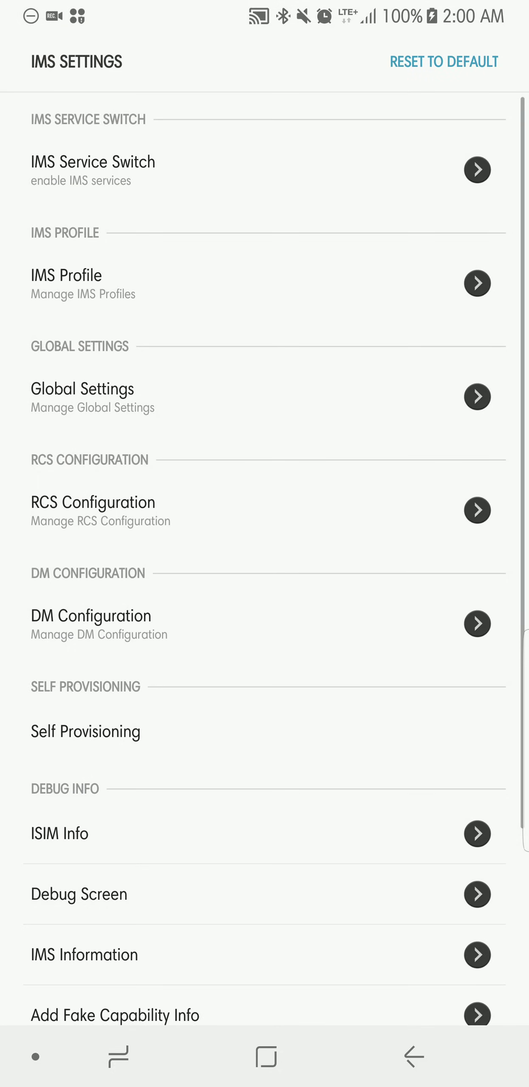
Step: Check IMS Service Switch shows VoLTE, VoLTE-Video, SMS over IP and RCS enabled
{"action": "left_click", "coordinate": [356, 170]}
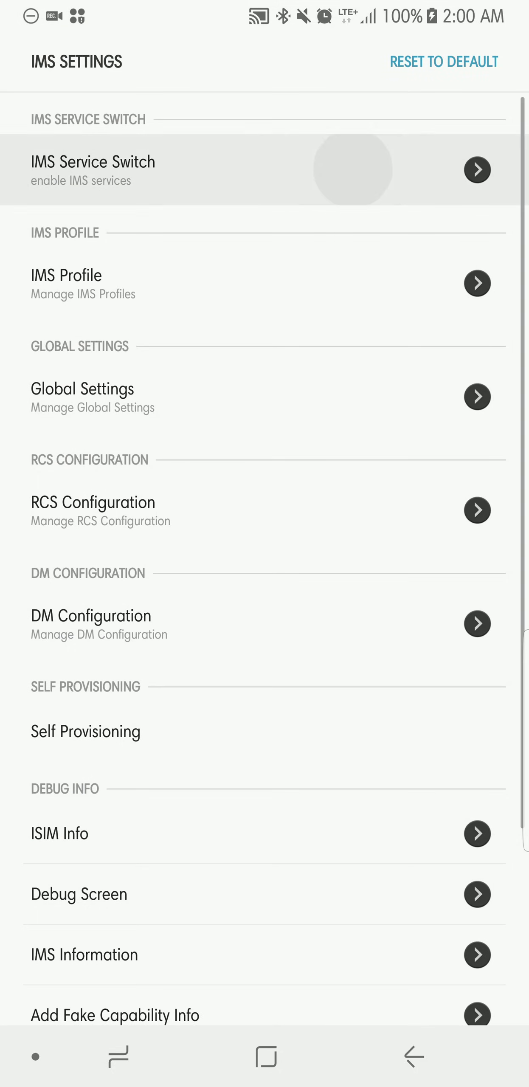
{"action": "scroll", "coordinate": [264, 595], "scroll_direction": "down", "scroll_amount": 3}
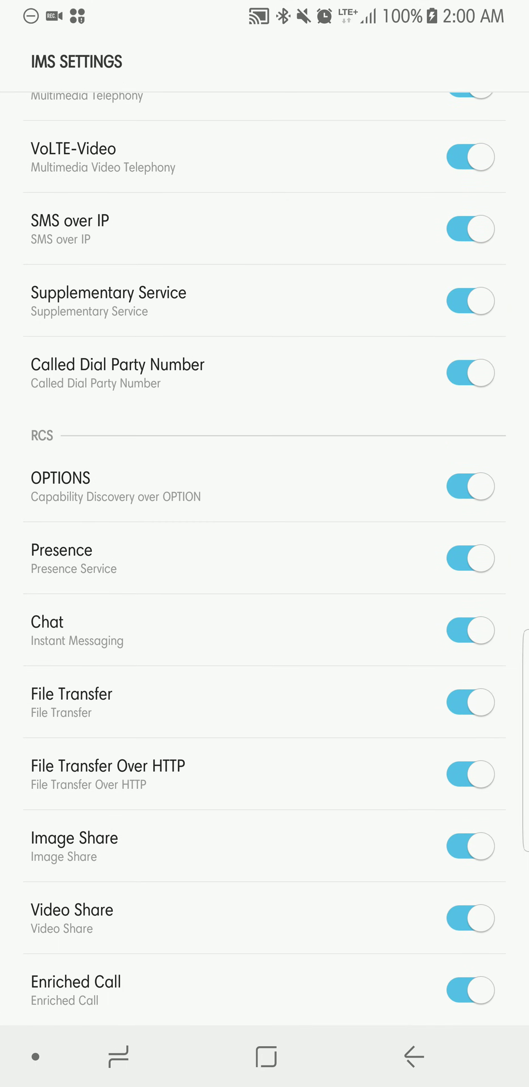
{"action": "scroll", "coordinate": [265, 509], "scroll_direction": "up", "scroll_amount": 1}
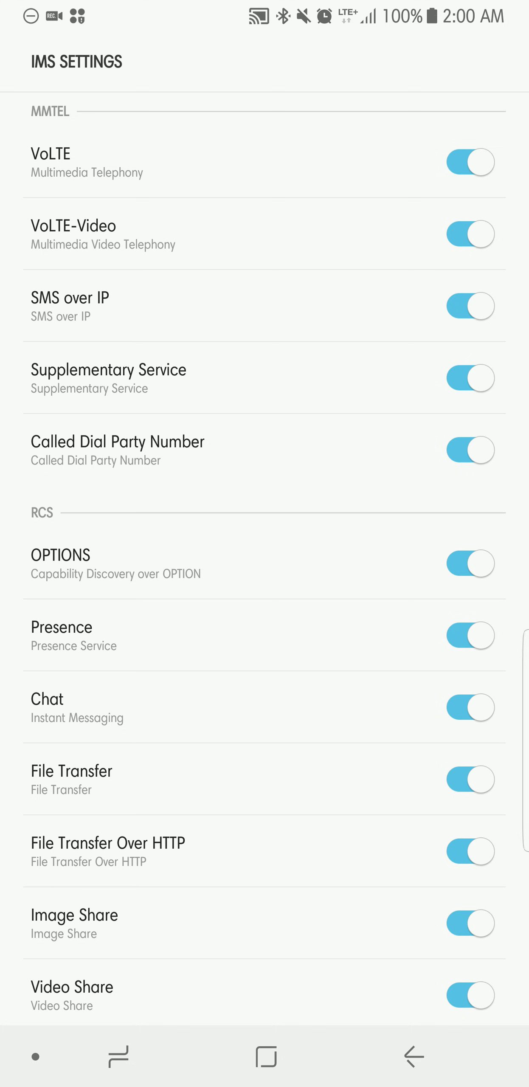
{"action": "scroll", "coordinate": [264, 595], "scroll_direction": "down", "scroll_amount": 1}
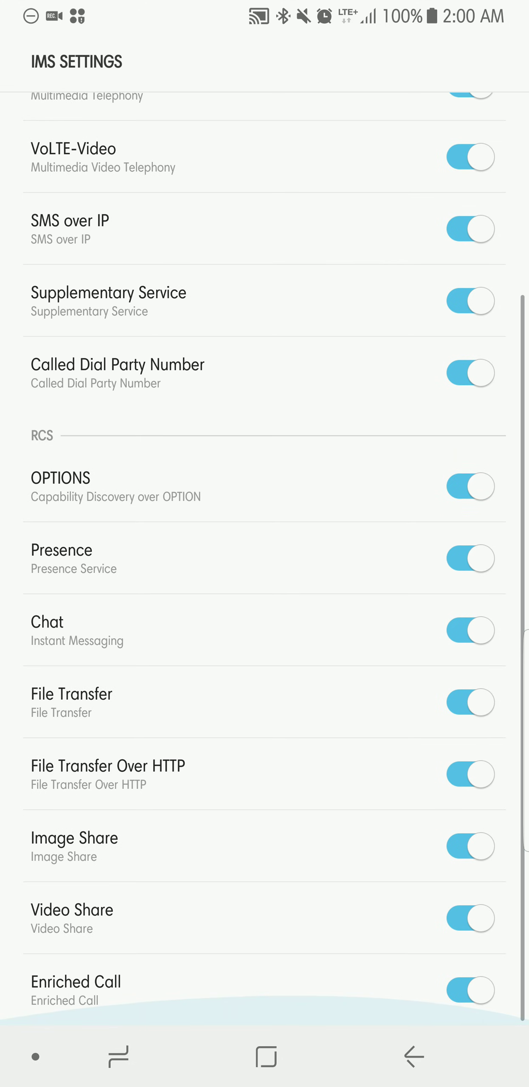
{"action": "left_click", "coordinate": [414, 1057]}
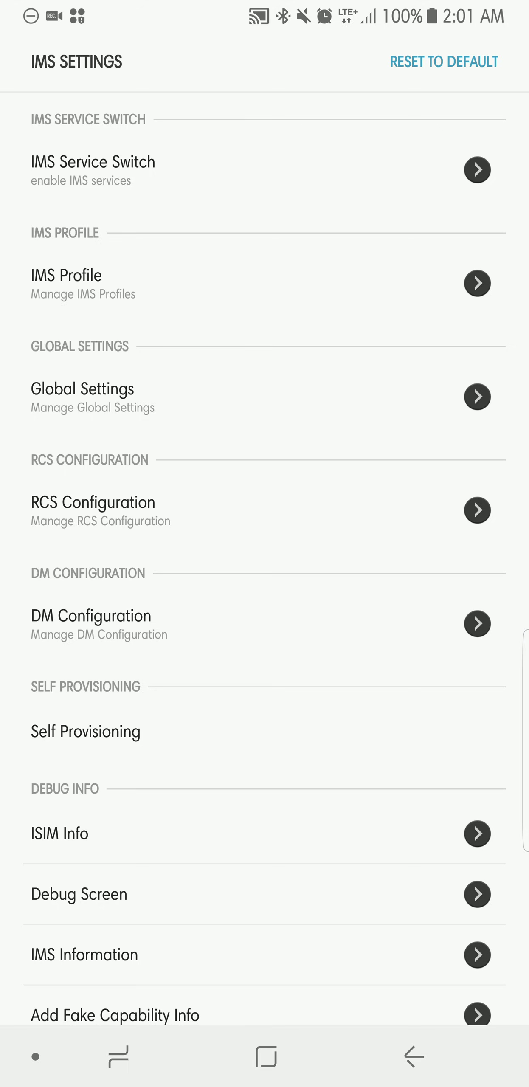
Step: Verify Provisioning: ENABLE and IMS Information showing registration, voice and video over IP true
{"action": "left_click", "coordinate": [86, 731]}
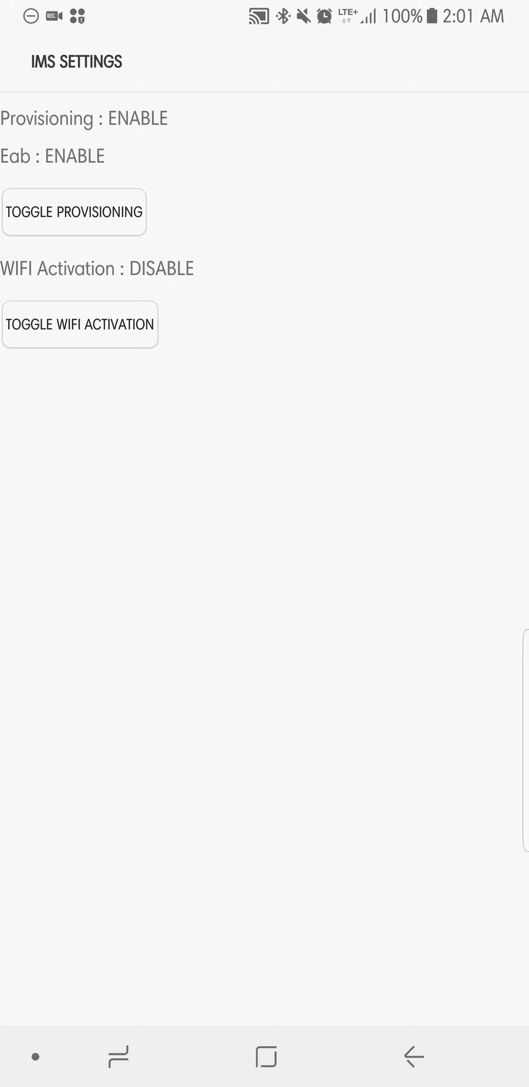
{"action": "left_click", "coordinate": [413, 1057]}
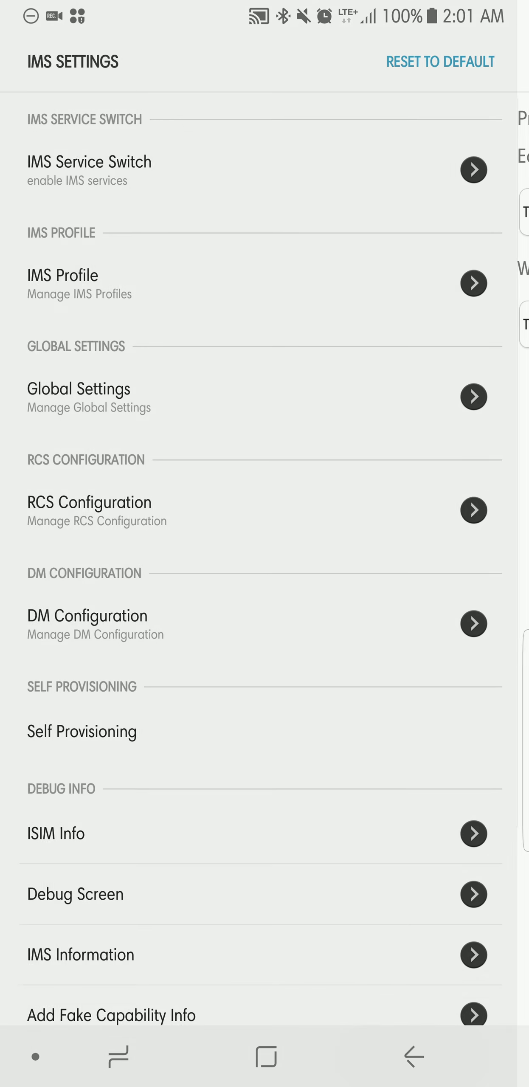
{"action": "scroll", "coordinate": [264, 594], "scroll_direction": "down", "scroll_amount": 5}
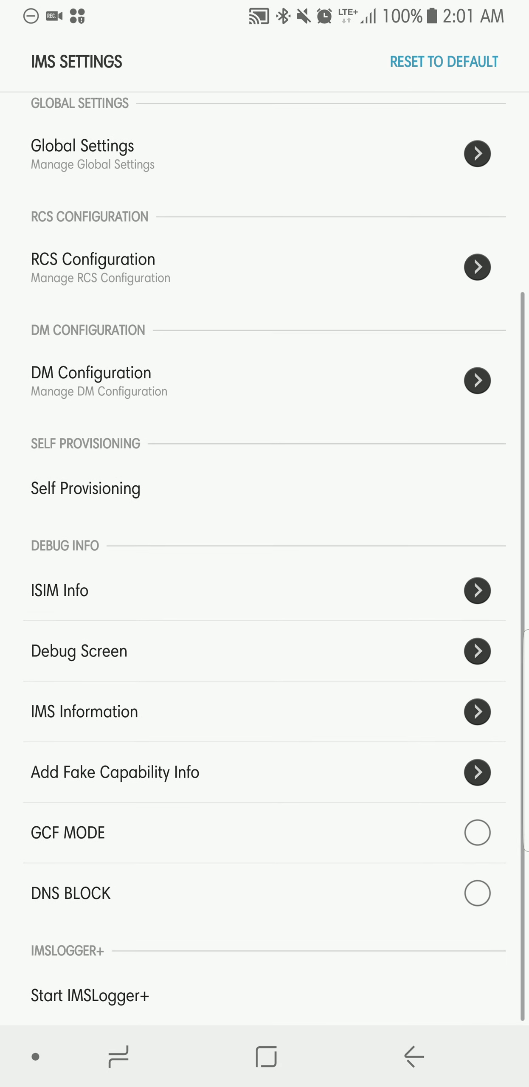
{"action": "left_click", "coordinate": [254, 712]}
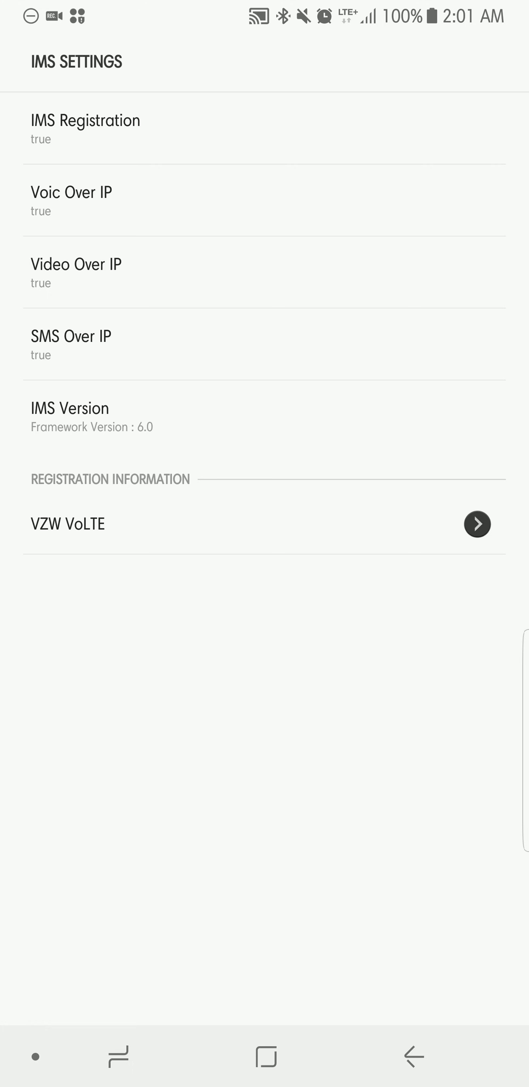
{"action": "left_click", "coordinate": [266, 1057]}
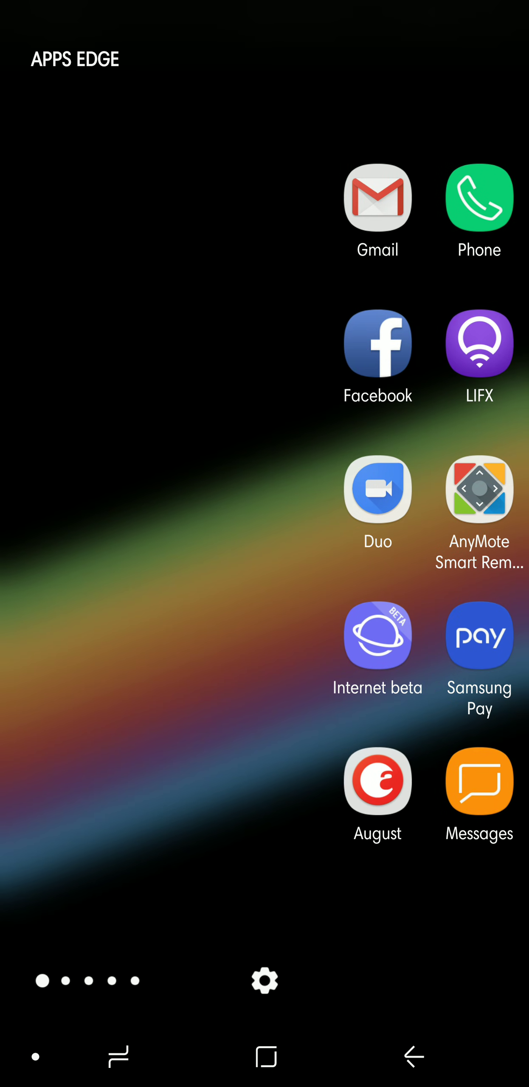
Step: Confirm Video Calling is on in the Phone app's call settings, then return home
{"action": "left_click", "coordinate": [503, 198]}
{"action": "left_click", "coordinate": [480, 61]}
{"action": "left_click", "coordinate": [348, 189]}
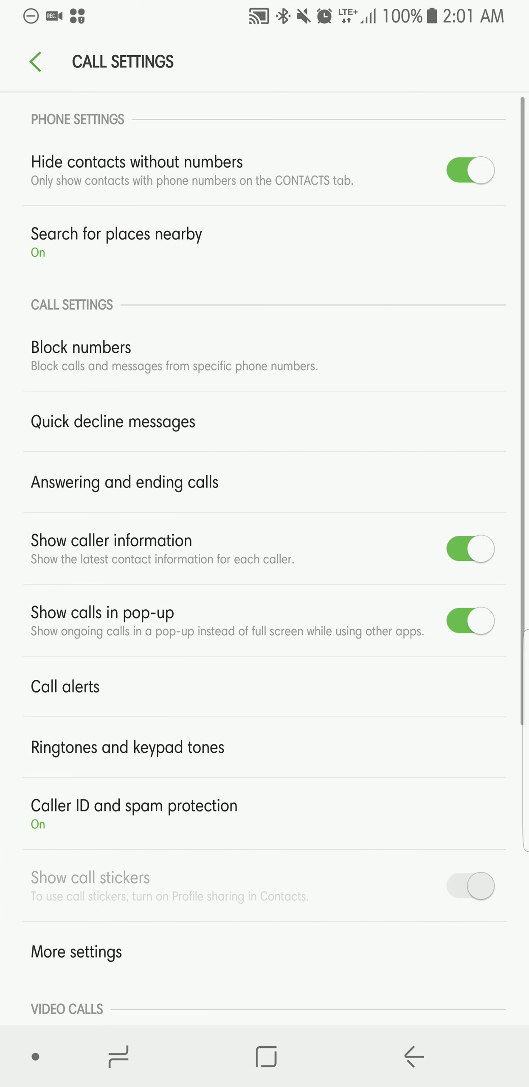
{"action": "scroll", "coordinate": [265, 595], "scroll_direction": "down", "scroll_amount": 5}
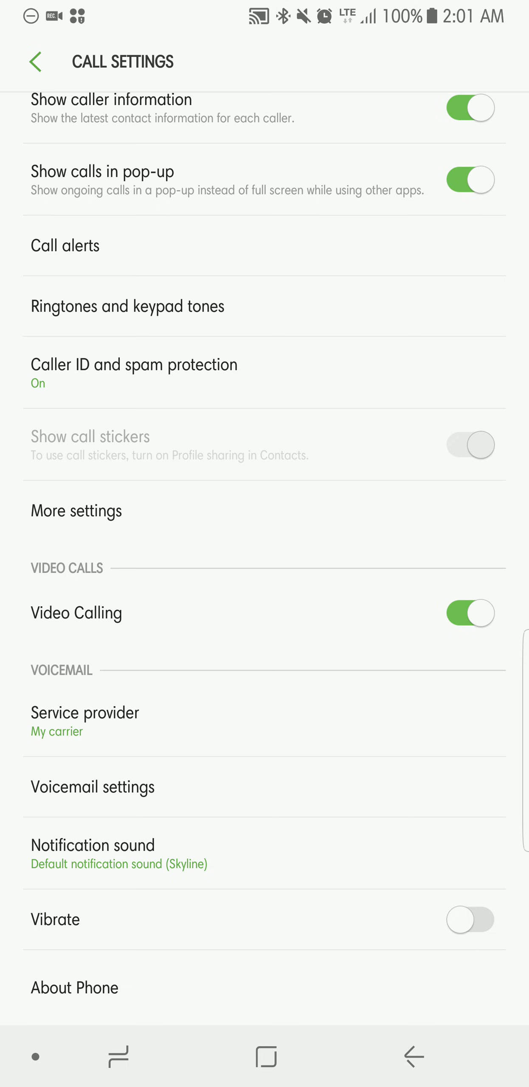
{"action": "left_click", "coordinate": [266, 1057]}
Step: Go from the notification shade to Settings > Connections > Mobile networks to see VoLTE calls
{"action": "left_click_drag", "start_coordinate": [265, 9], "coordinate": [264, 510]}
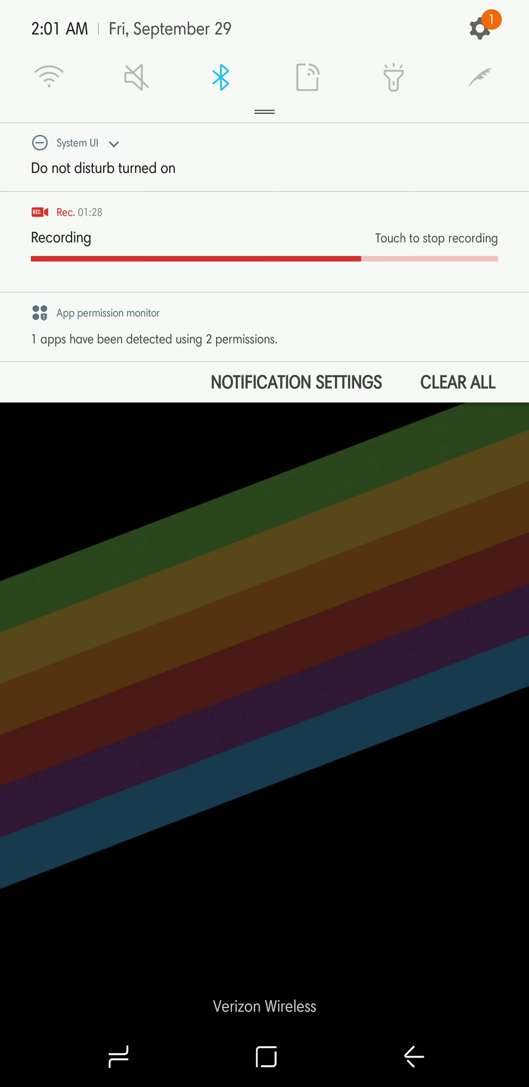
{"action": "left_click", "coordinate": [479, 28]}
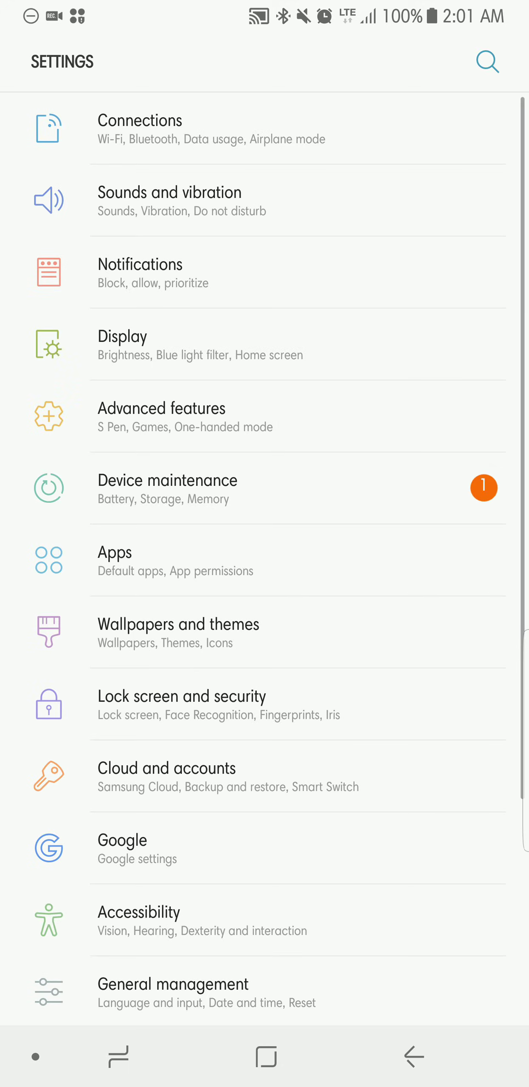
{"action": "left_click", "coordinate": [356, 127]}
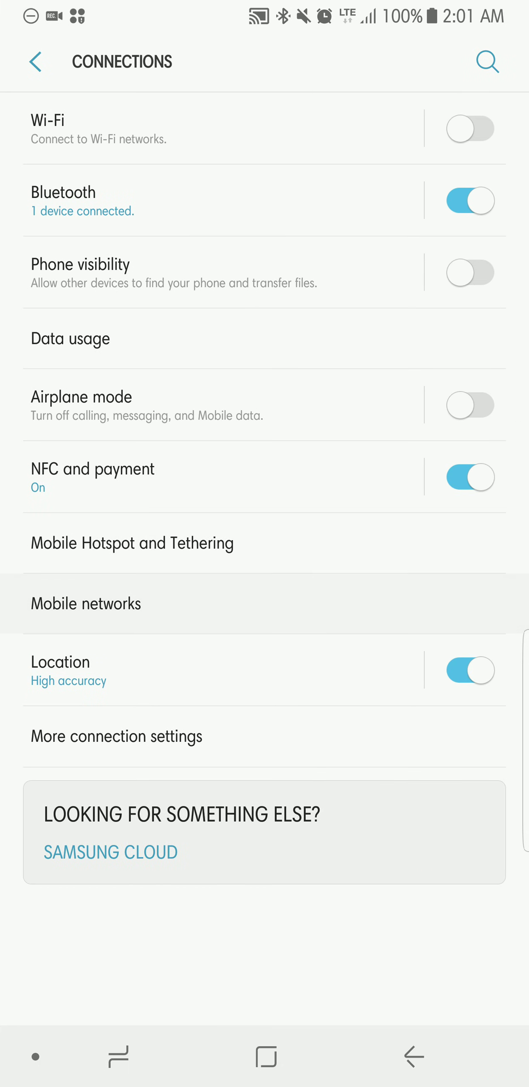
{"action": "left_click", "coordinate": [265, 603]}
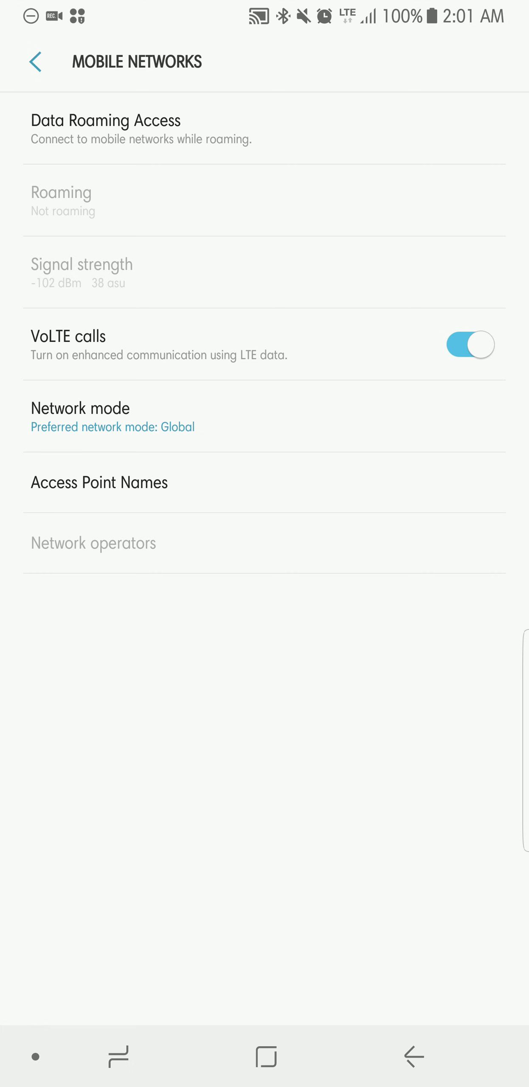